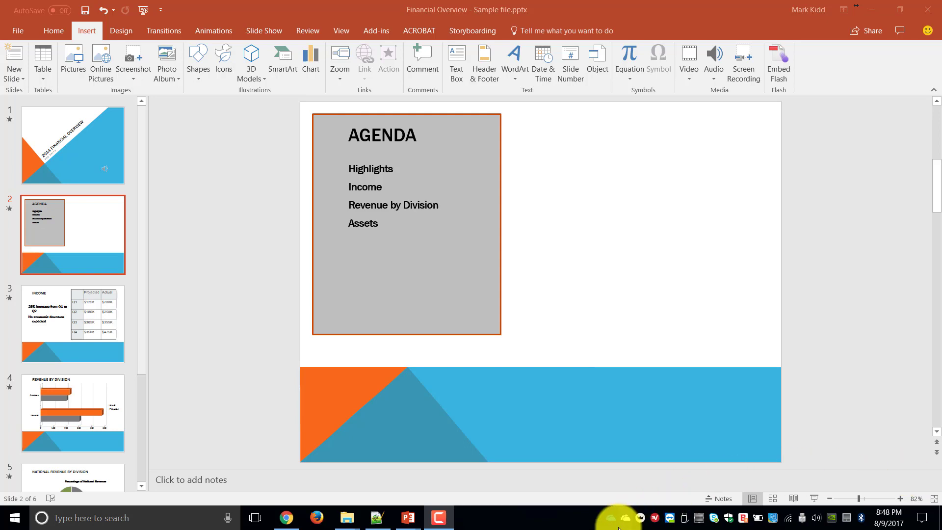
Show the title slide, 2014 Financial Overview, with its audio clip icon.
click(57, 143)
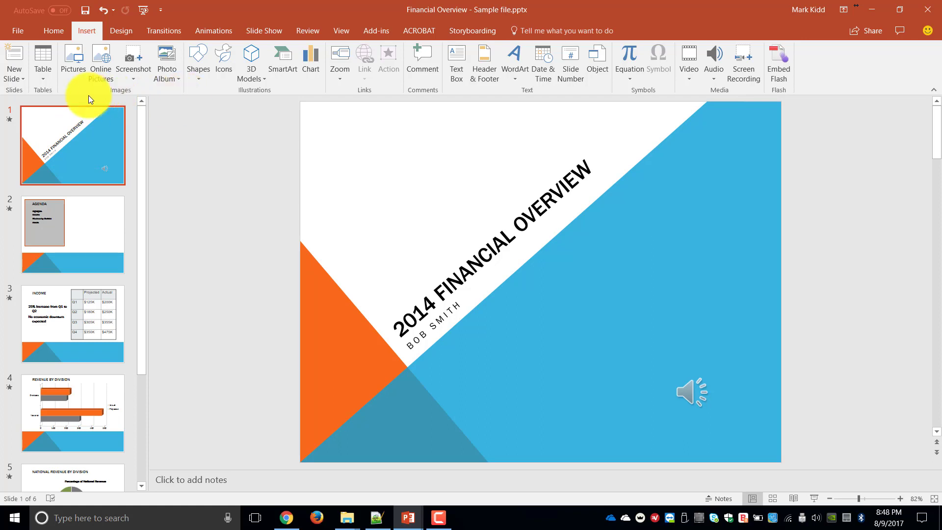
Insert a new slide 2 with the Blank layout after the title slide.
click(45, 31)
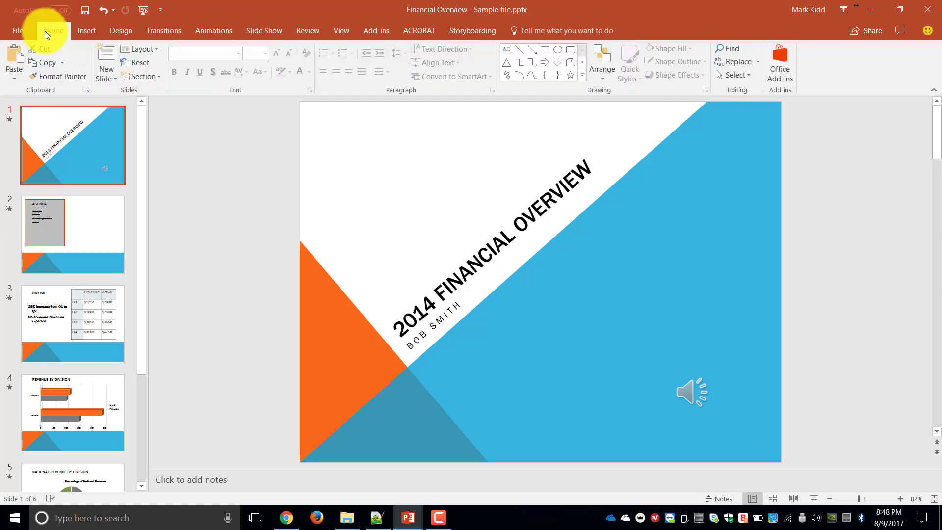
click(108, 79)
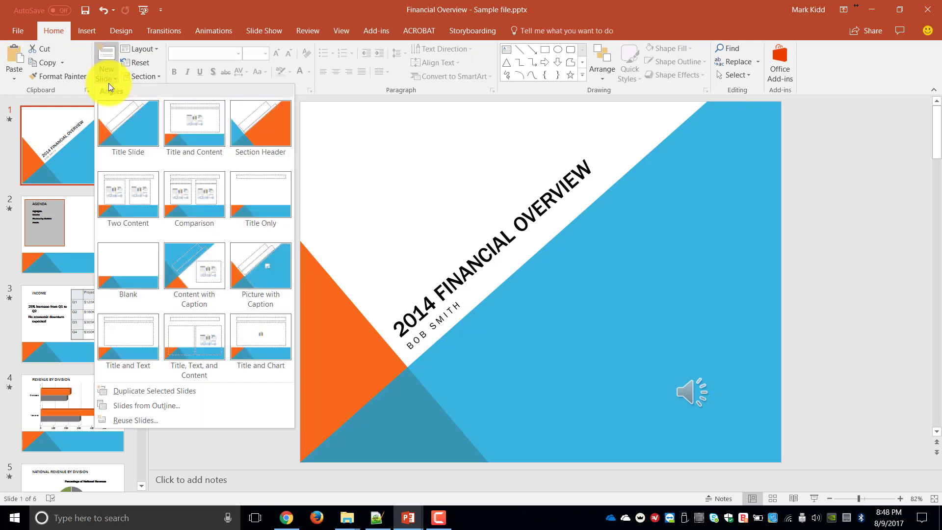
click(122, 266)
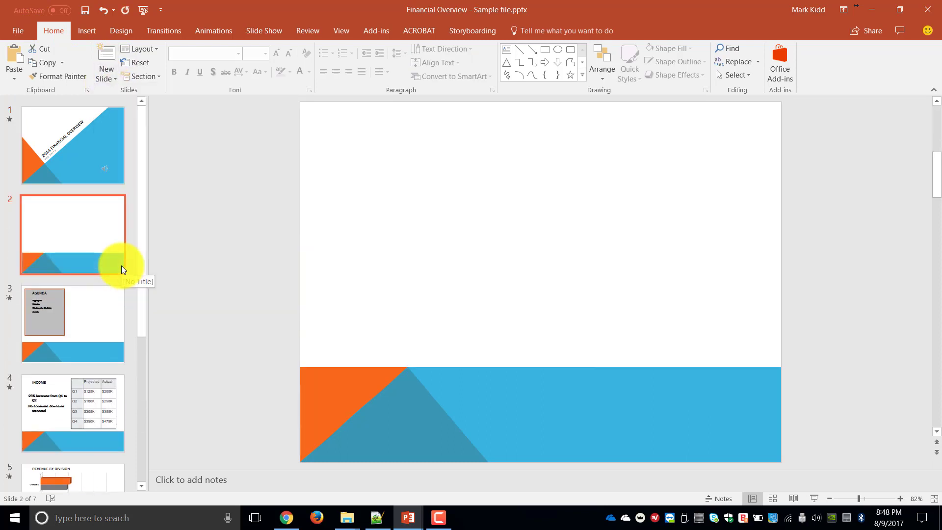
click(87, 32)
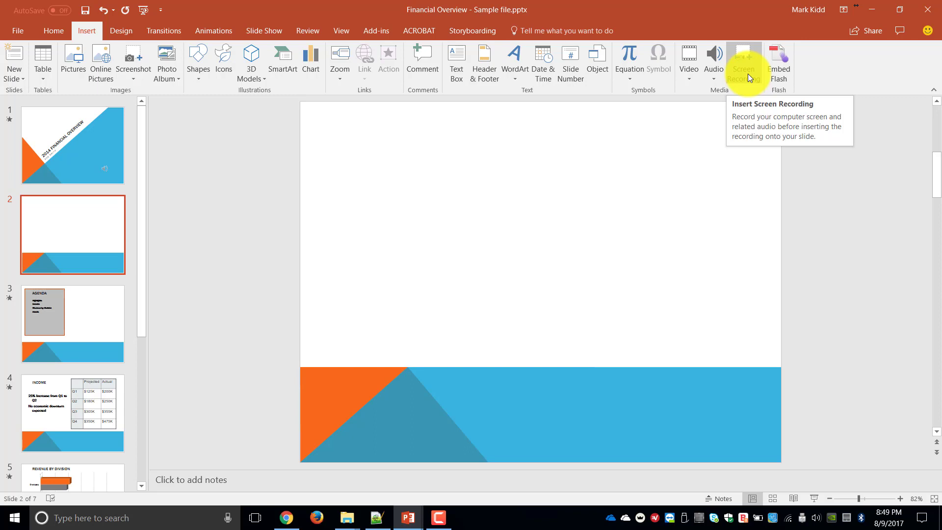
Insert the BEAN Digital Audit Training mp4 from Desktop > Office Training > files onto slide 2.
click(688, 77)
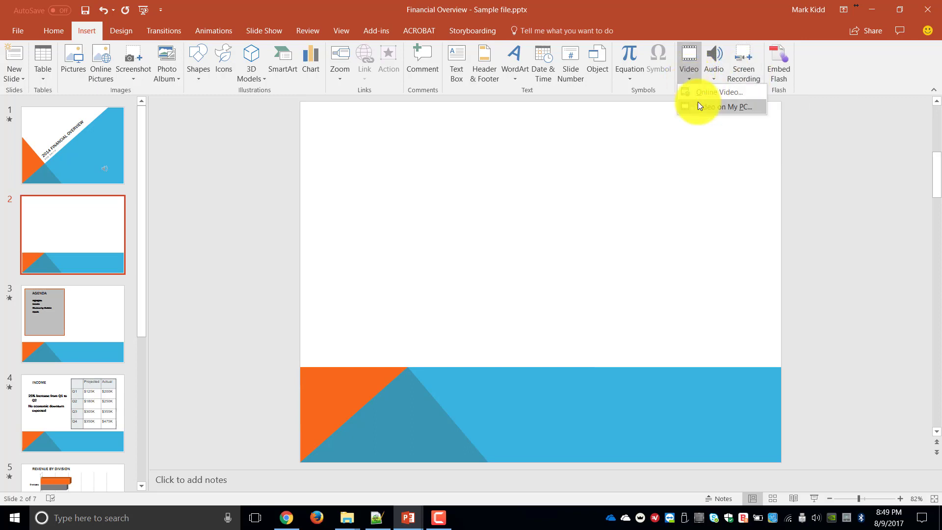
click(735, 106)
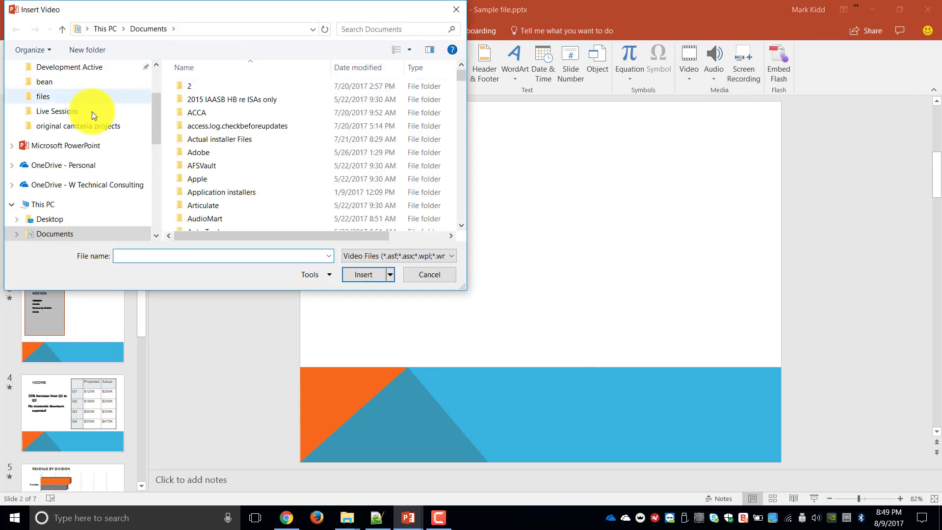
drag(157, 131, 156, 78)
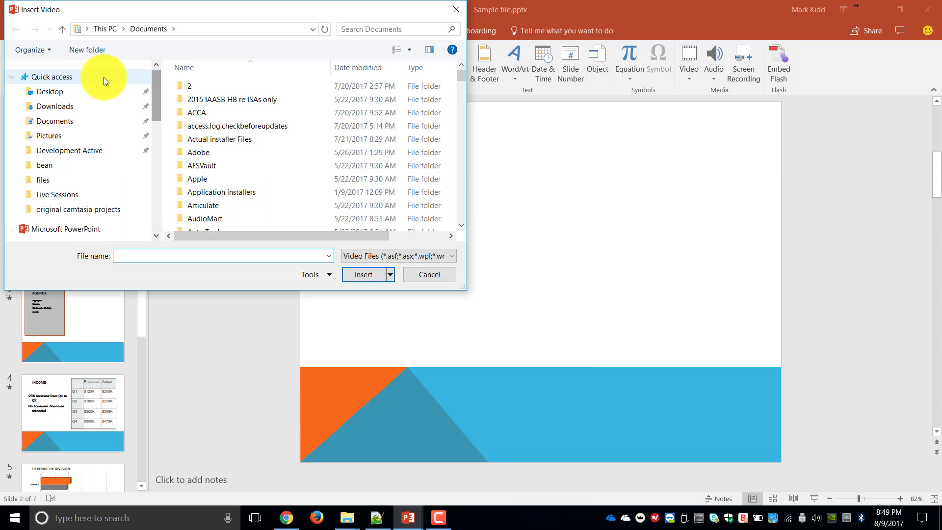
click(49, 92)
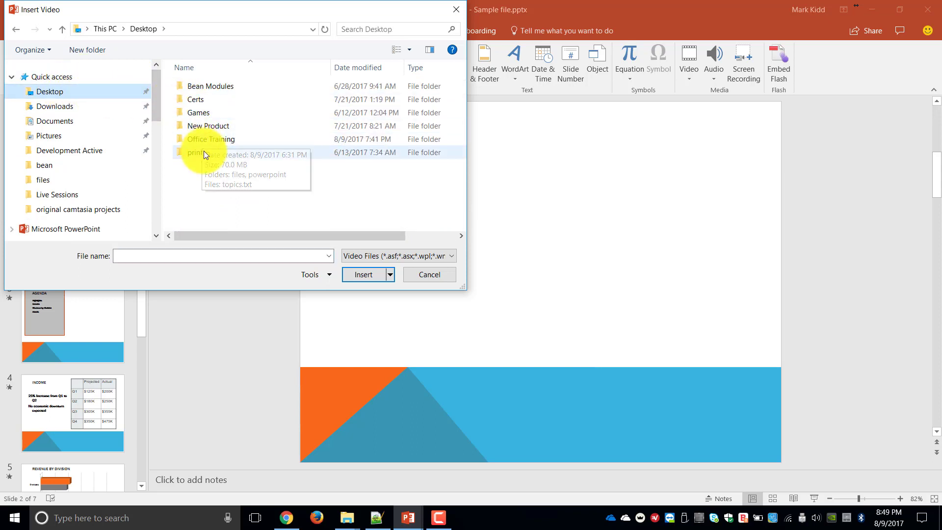
double_click(212, 139)
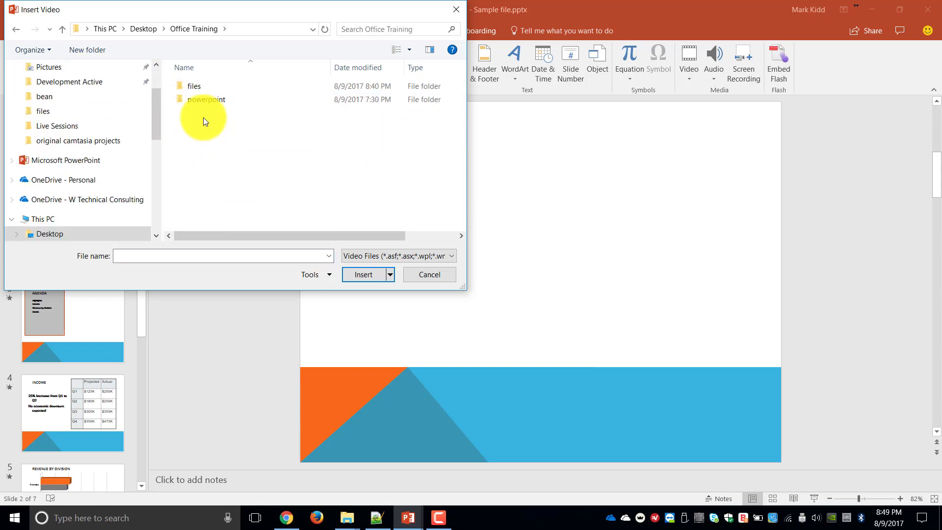
double_click(191, 86)
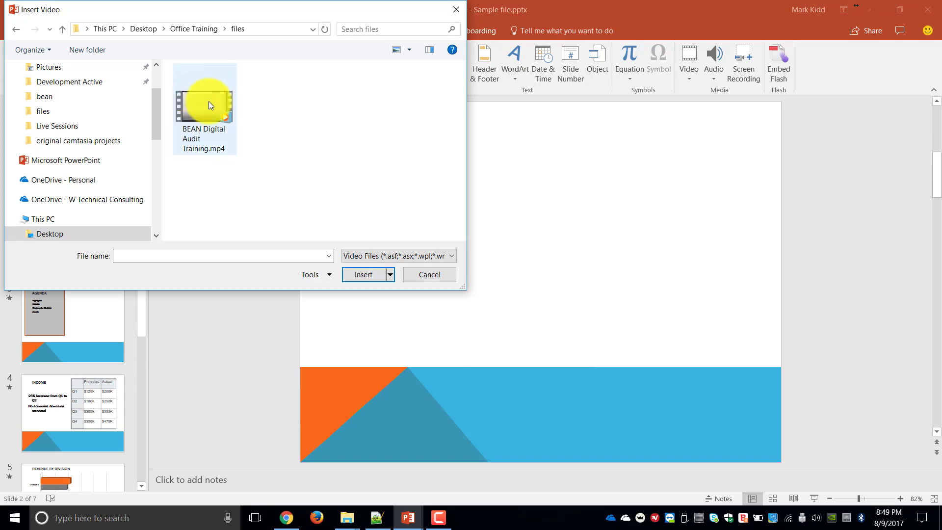
double_click(209, 102)
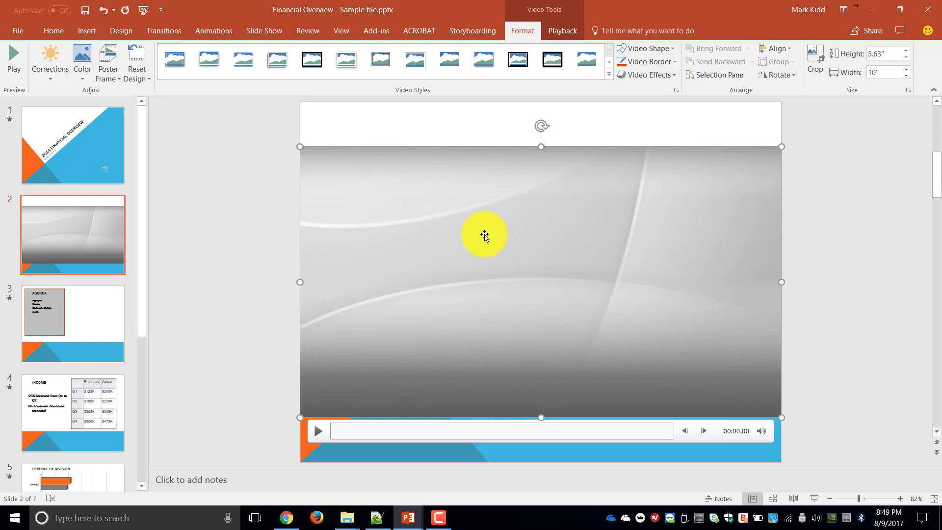
click(554, 31)
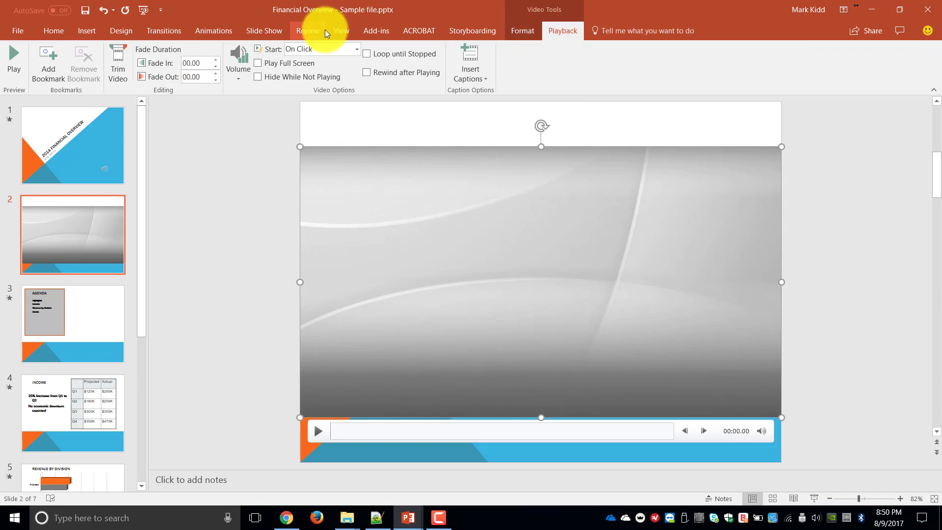
click(358, 50)
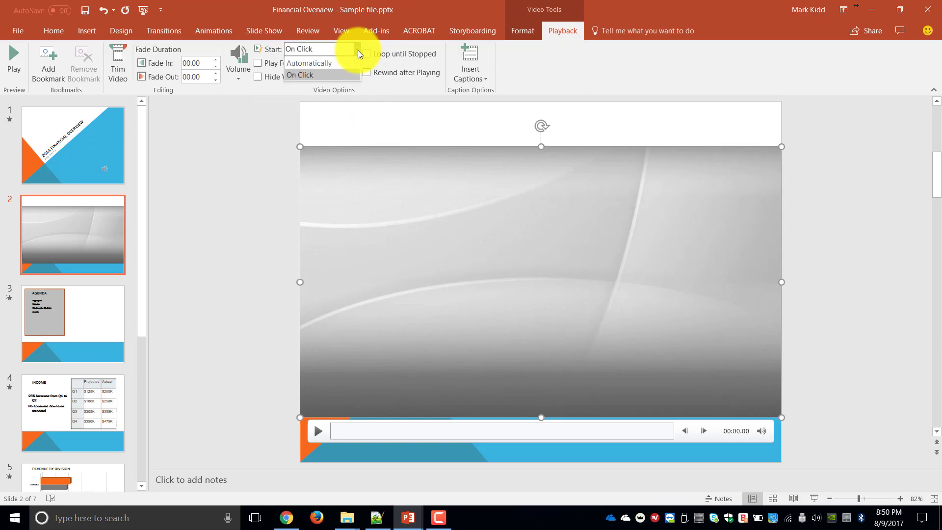
click(61, 231)
click(65, 149)
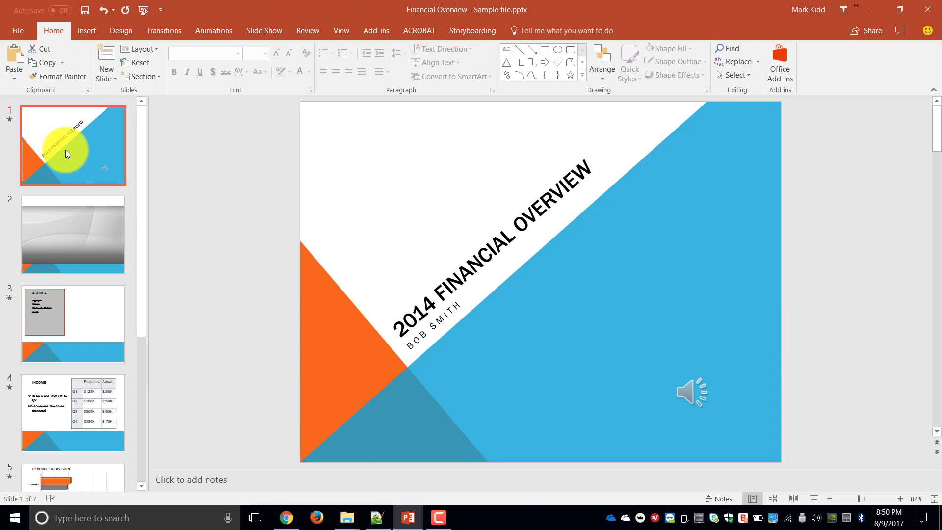
key(Down)
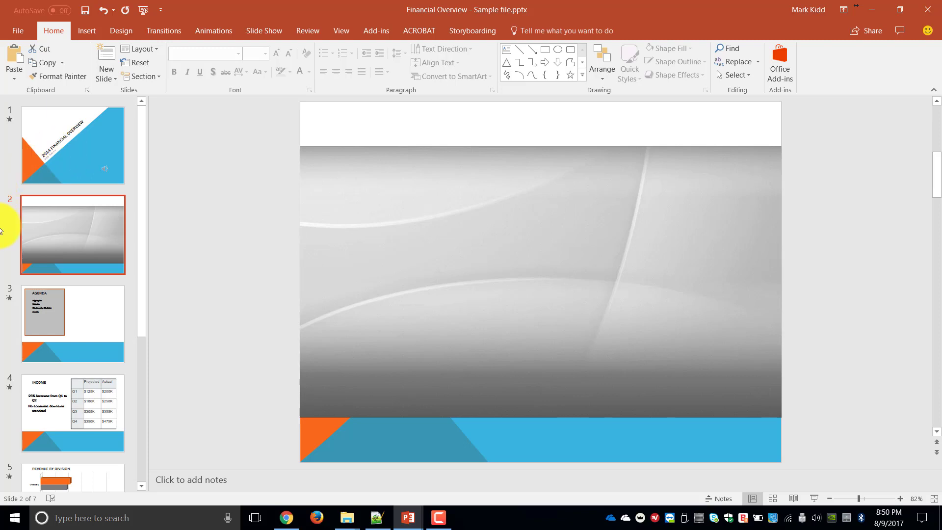
Set the slide 2 video to Start Automatically with Play Full Screen enabled.
click(530, 248)
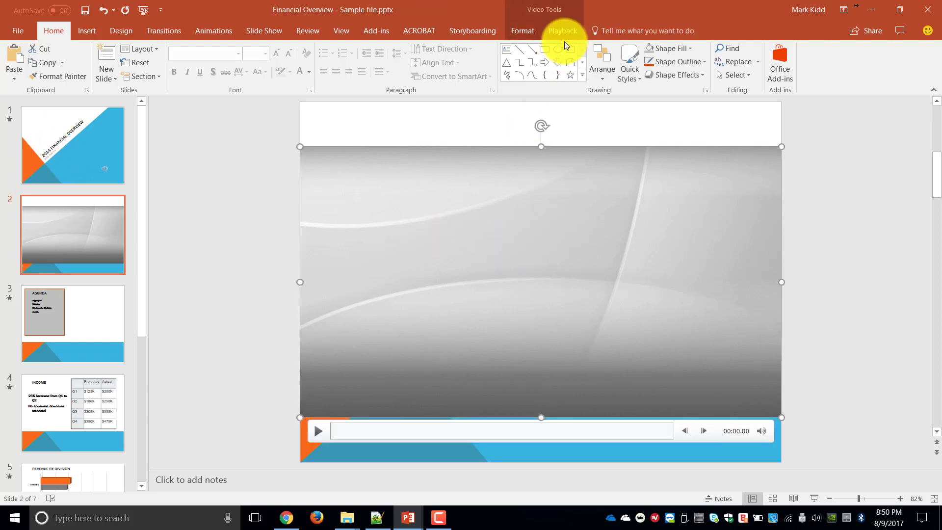
click(566, 31)
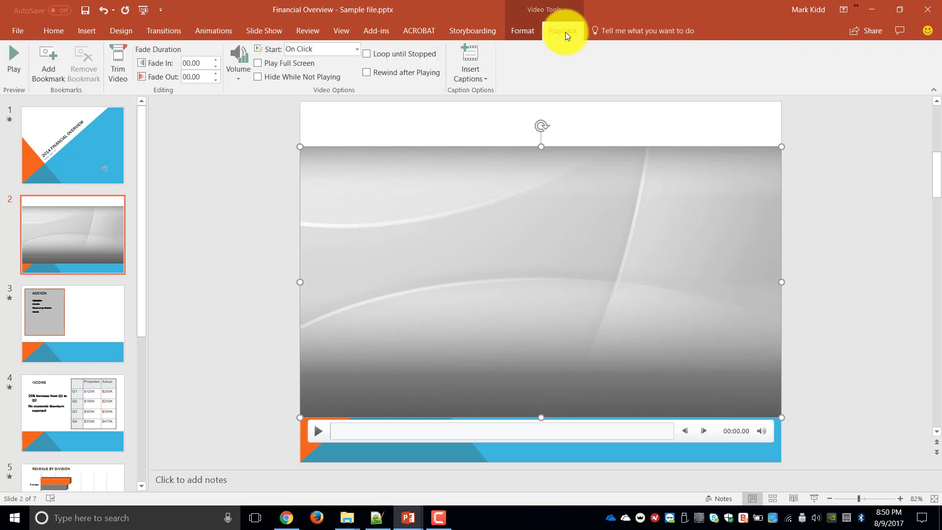
click(356, 51)
click(334, 64)
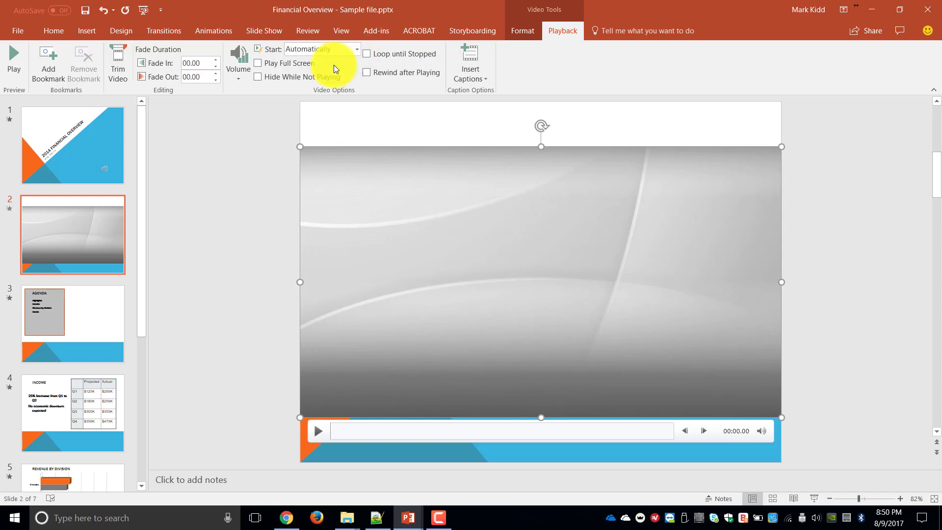
click(259, 62)
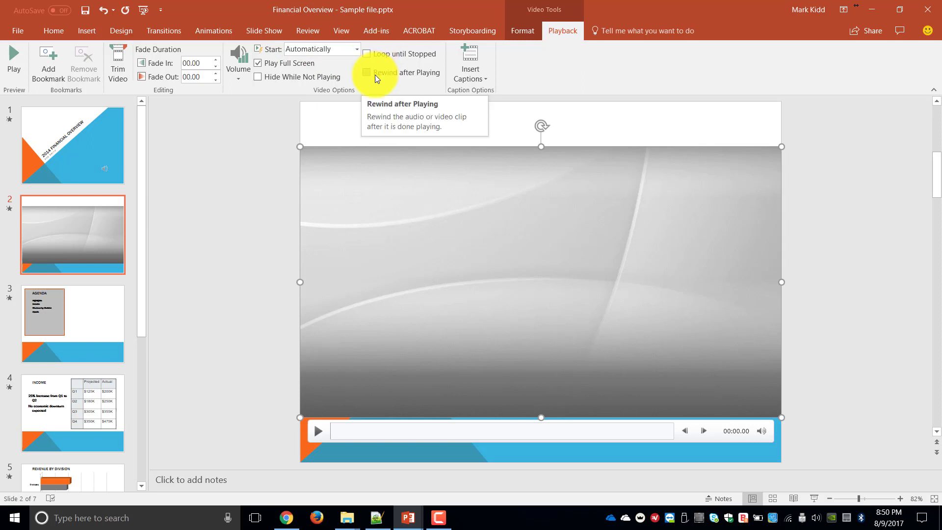
click(55, 136)
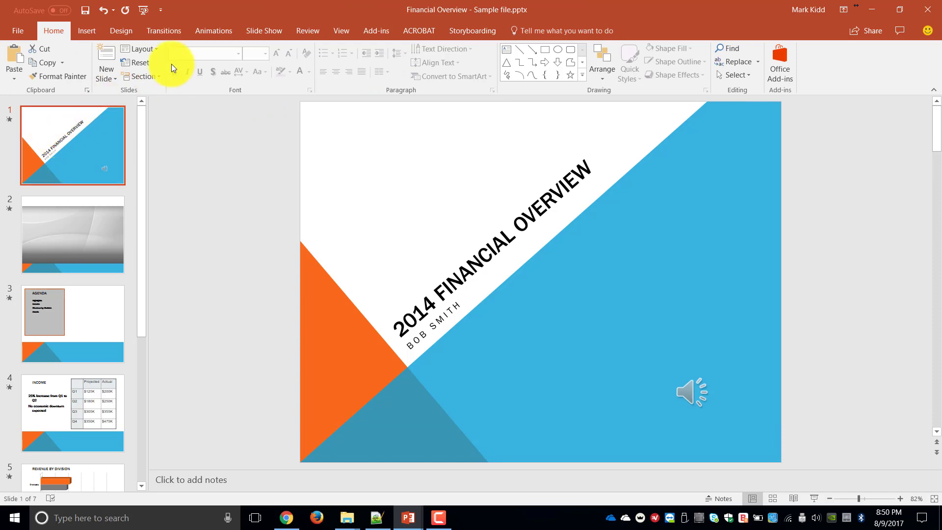
Run the slide show From Beginning to preview the video slide.
click(275, 34)
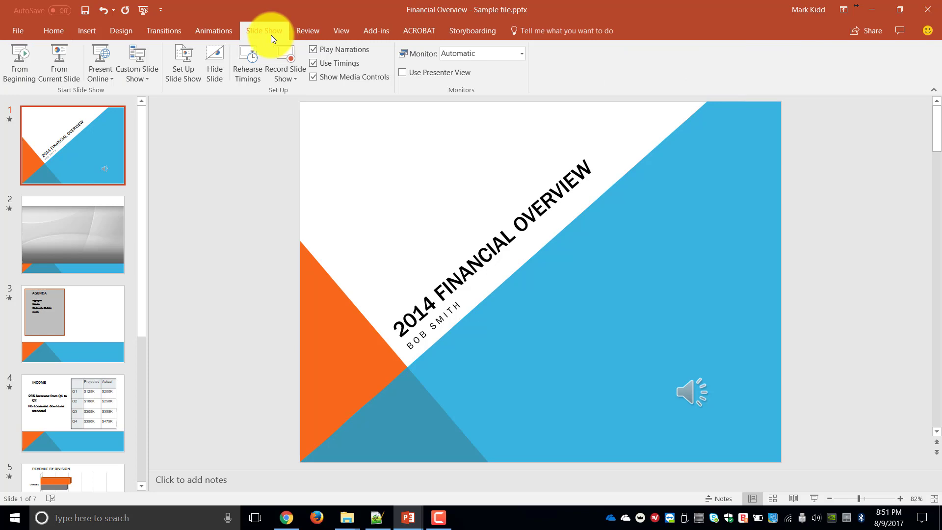
click(22, 59)
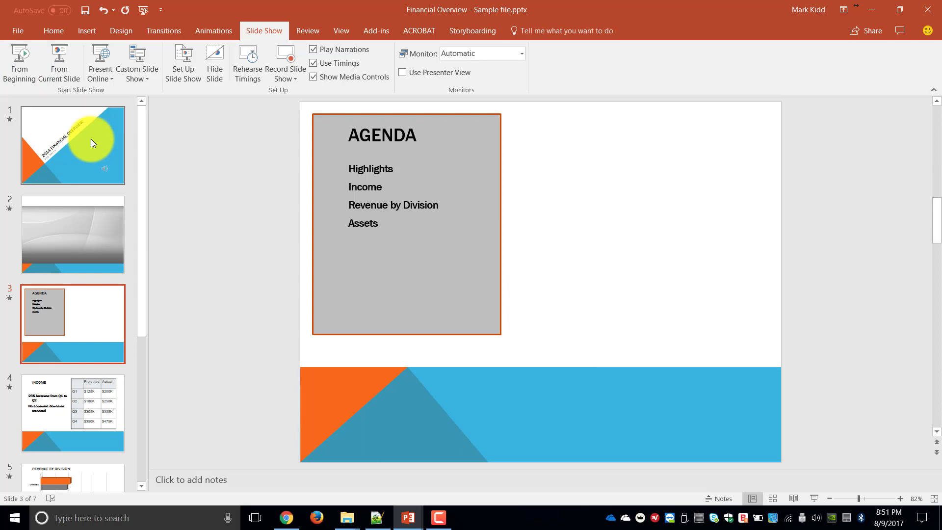
Review the title slide audio clip's playback settings, then return to slide 2.
click(91, 139)
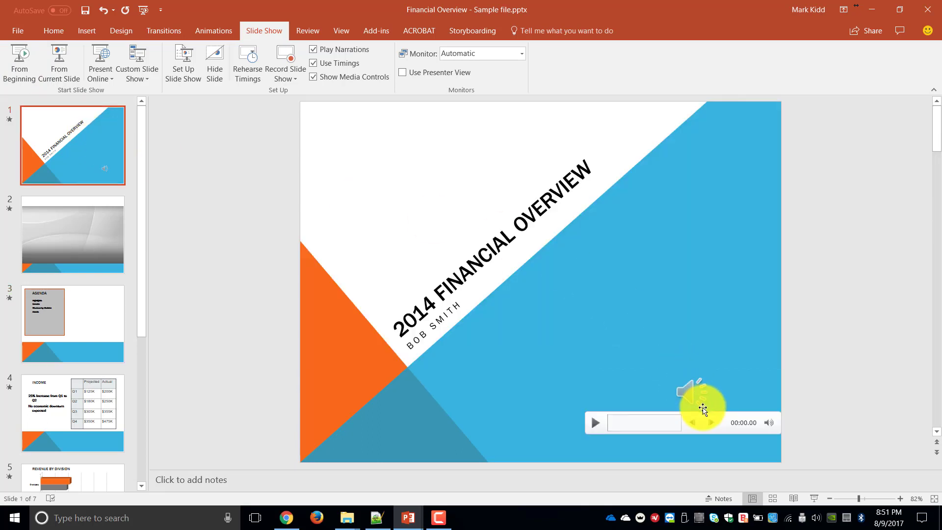
click(693, 392)
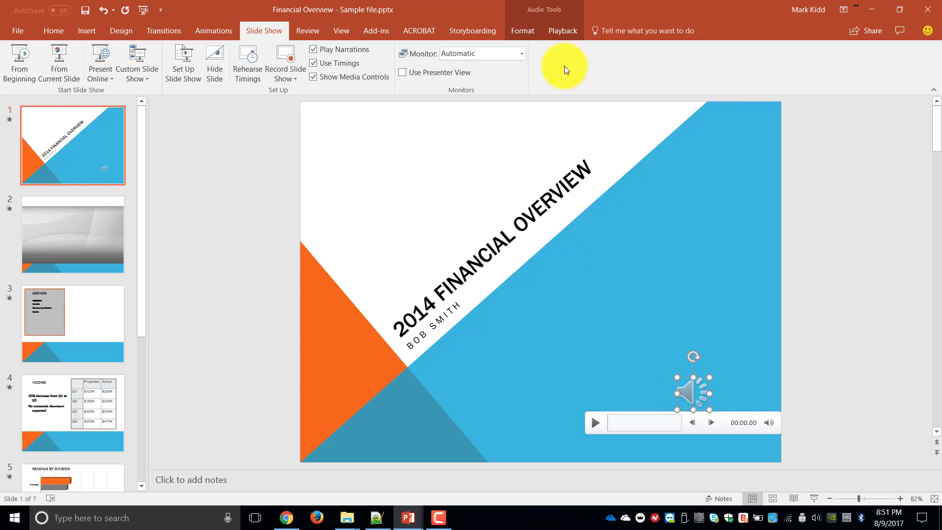
click(562, 31)
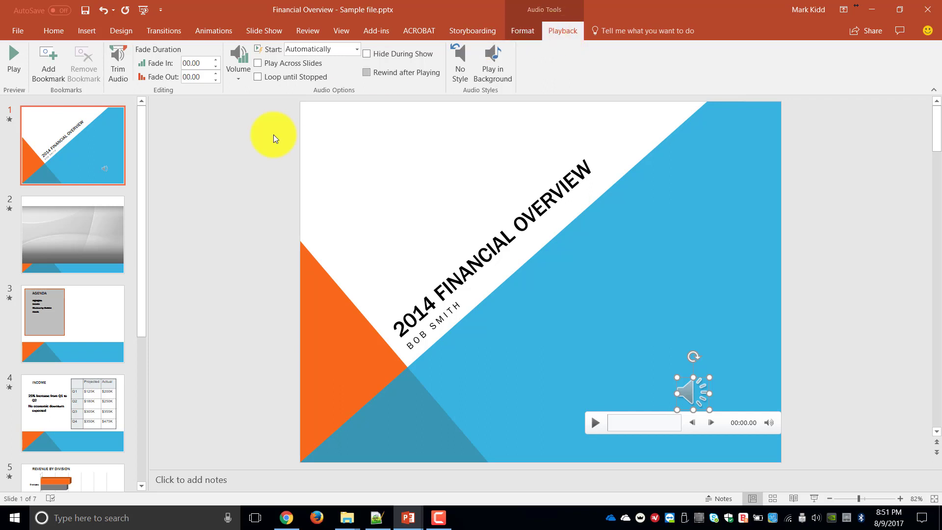
click(60, 251)
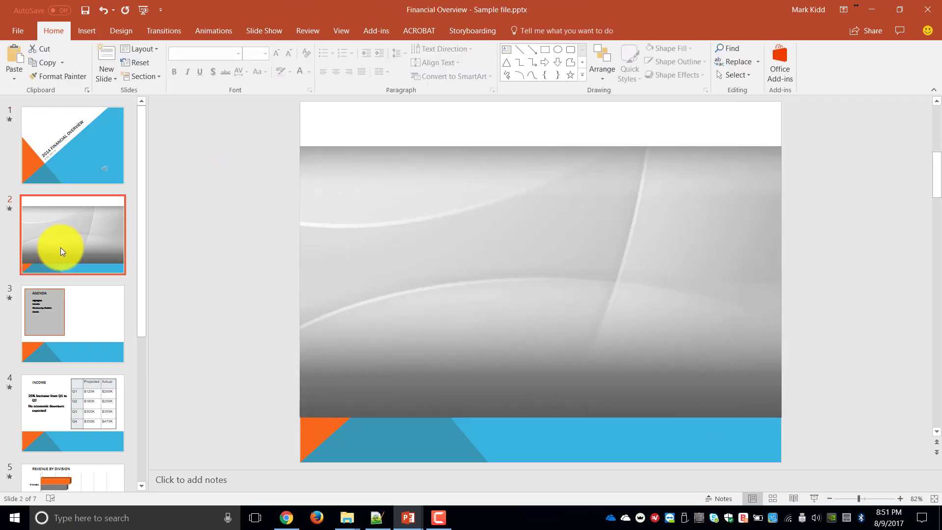